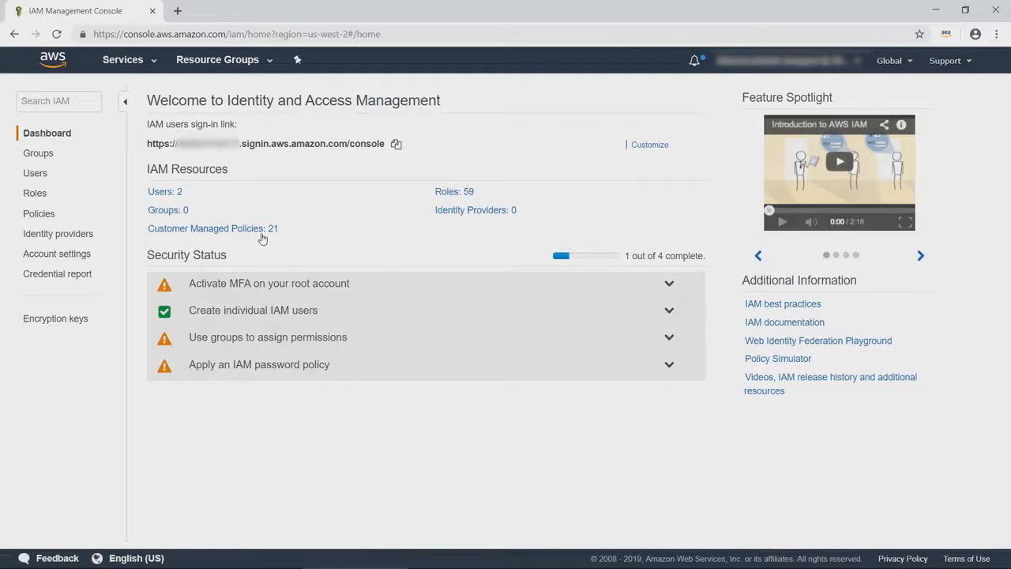
- Start adding a new IAM user named Buzz
{"action": "left_click", "coordinate": [34, 175]}
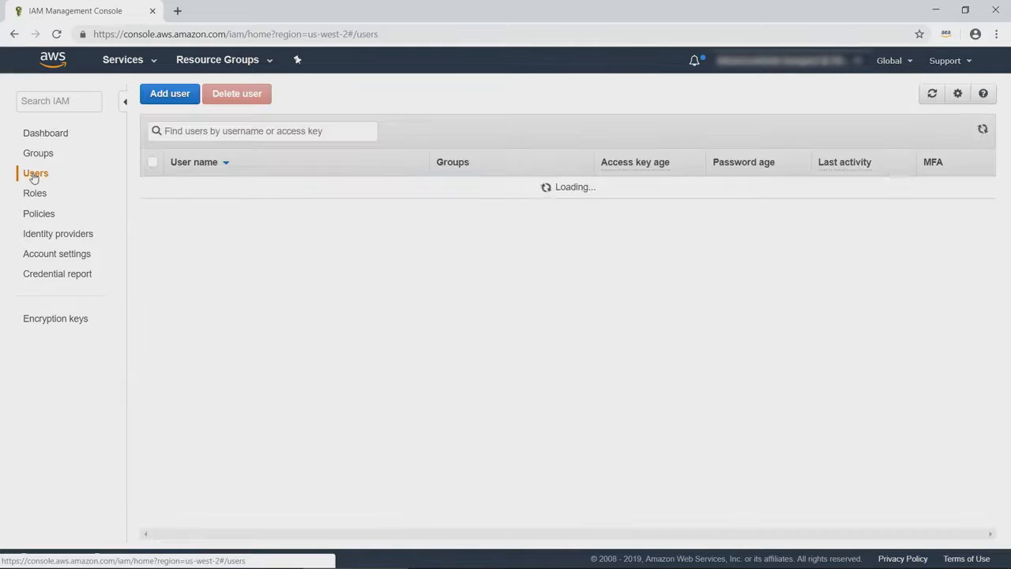
{"action": "left_click", "coordinate": [182, 101]}
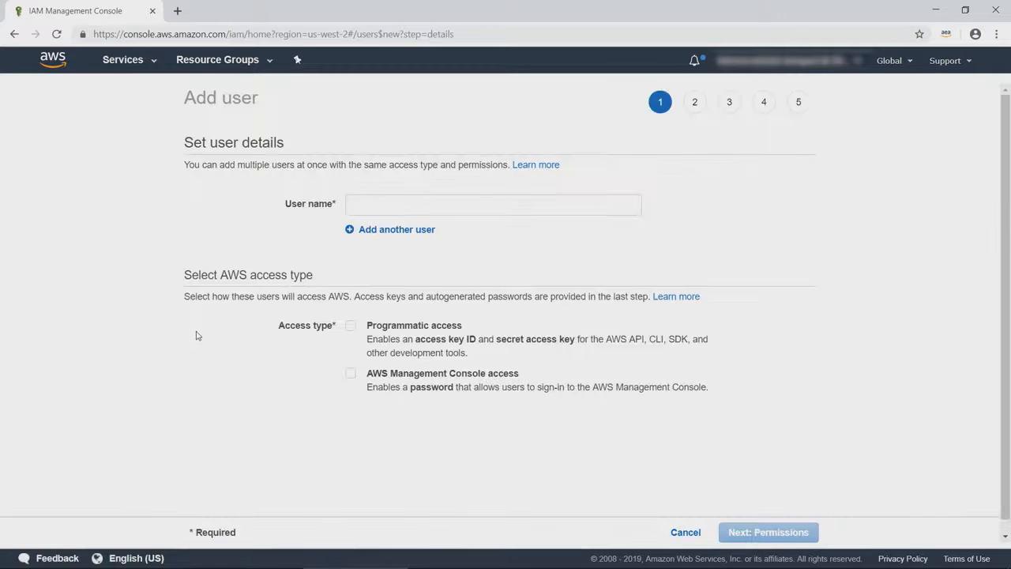
{"action": "left_click", "coordinate": [378, 208]}
{"action": "type", "text": "Buzz"}
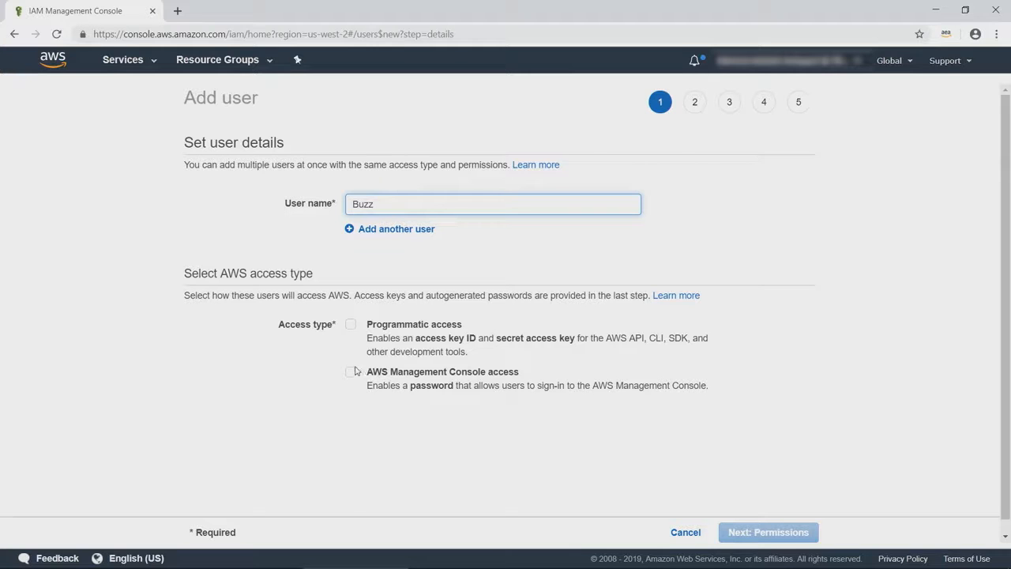
- Give Buzz console access with an autogenerated password and no forced password reset
{"action": "left_click", "coordinate": [352, 374]}
{"action": "scroll", "coordinate": [581, 372], "scroll_direction": "down", "scroll_amount": 1}
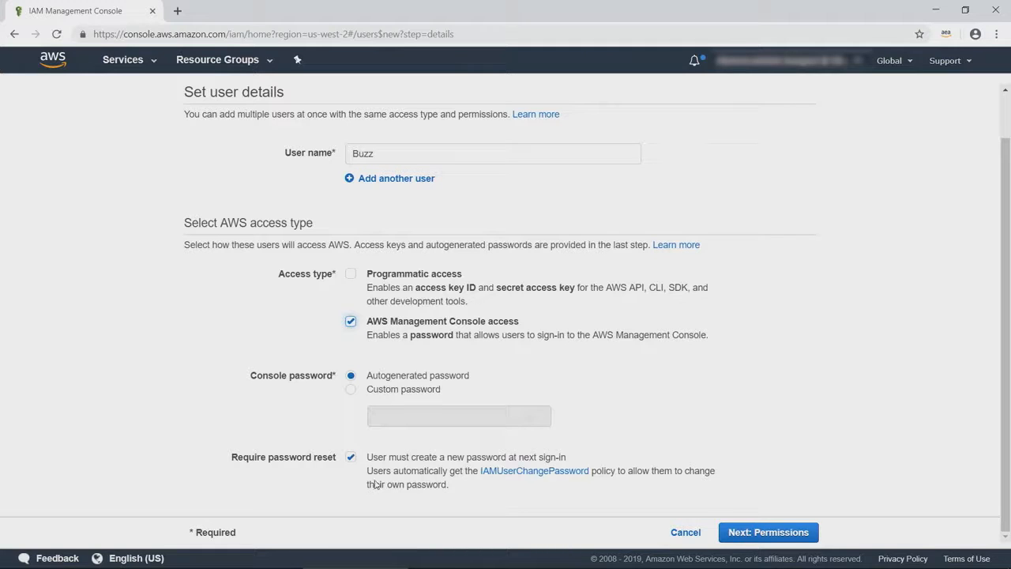
{"action": "left_click", "coordinate": [351, 460]}
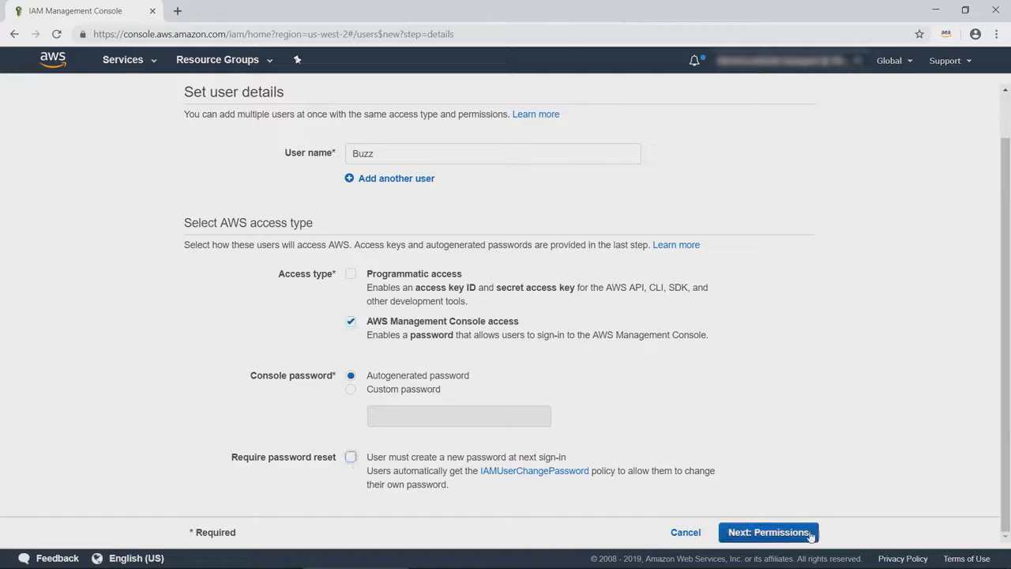
{"action": "left_click", "coordinate": [780, 534]}
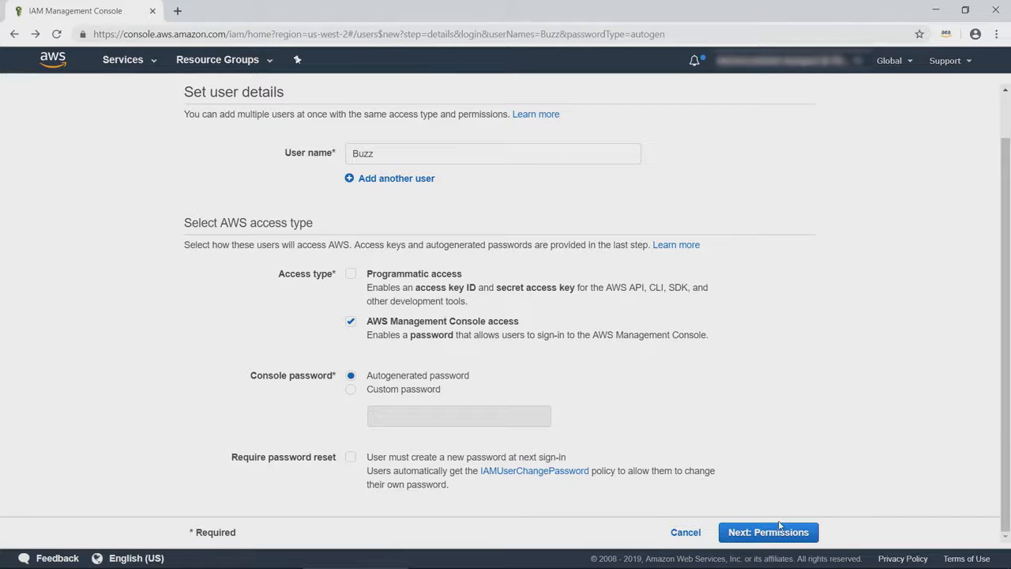
{"action": "left_click", "coordinate": [787, 532]}
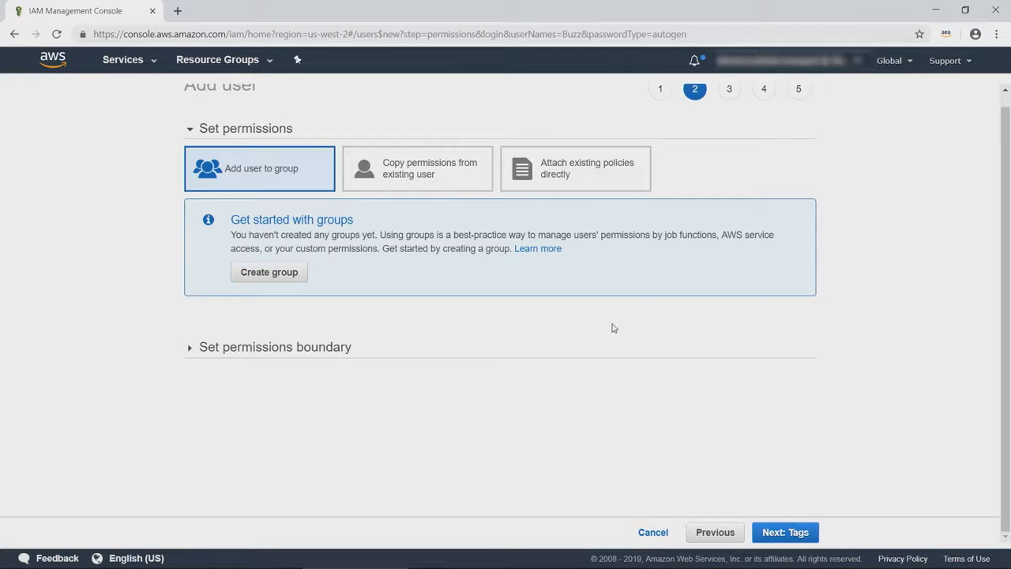
- Attach the AdministratorAccess policy directly, found by searching 'admin', and continue to tags
{"action": "left_click", "coordinate": [565, 162]}
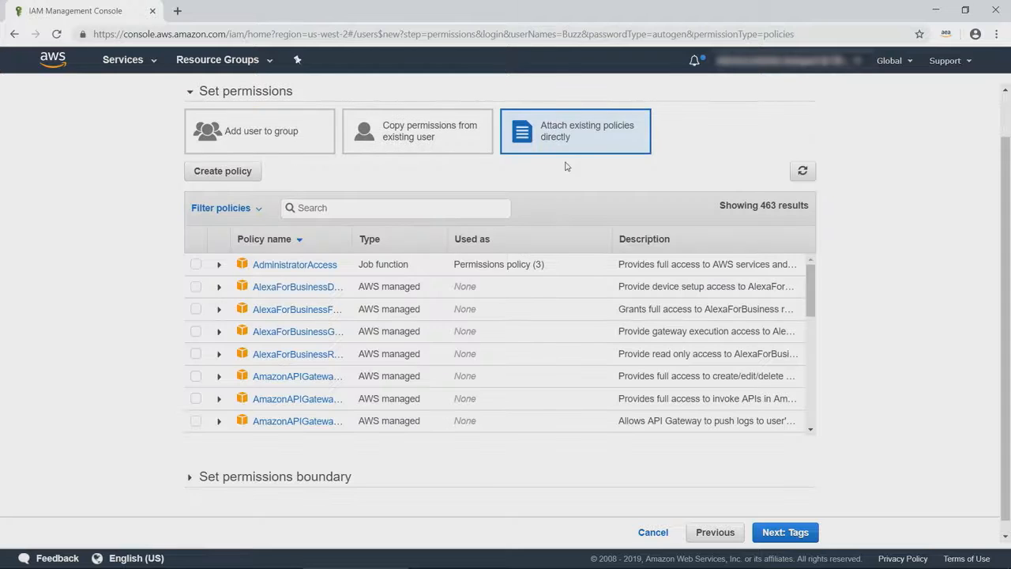
{"action": "left_click", "coordinate": [327, 210]}
{"action": "type", "text": "admin"}
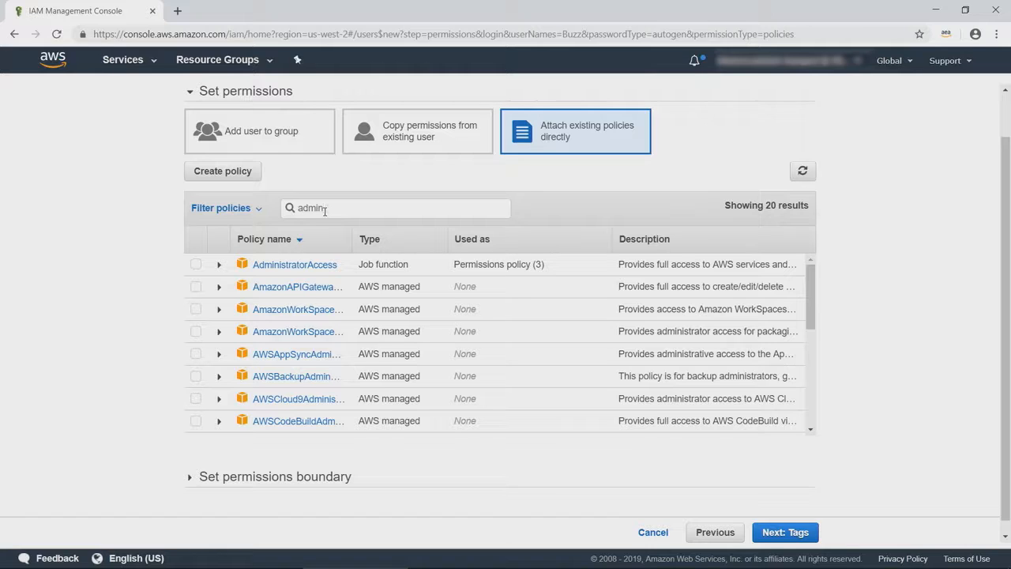
{"action": "left_click", "coordinate": [196, 265]}
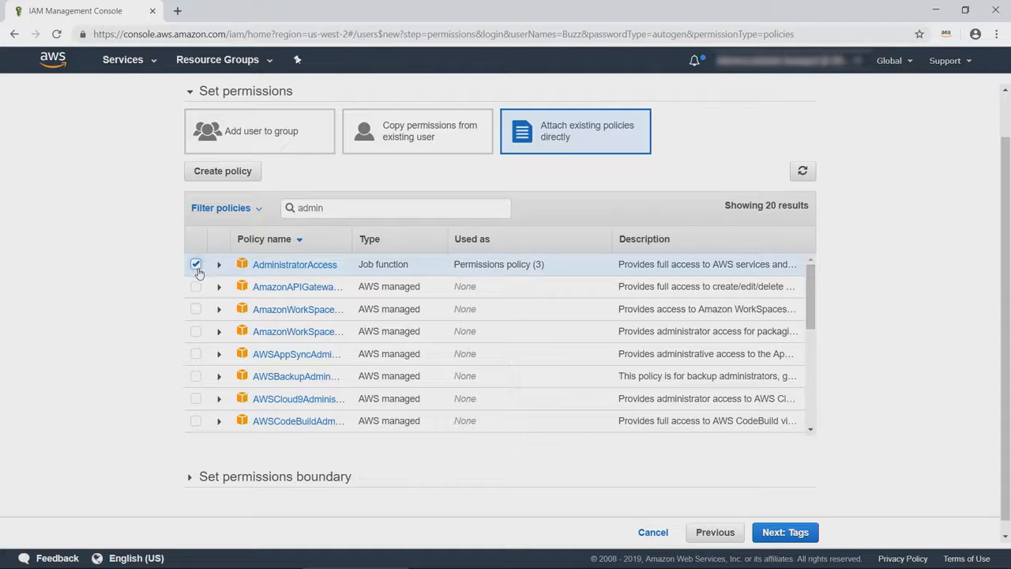
{"action": "left_click", "coordinate": [786, 533]}
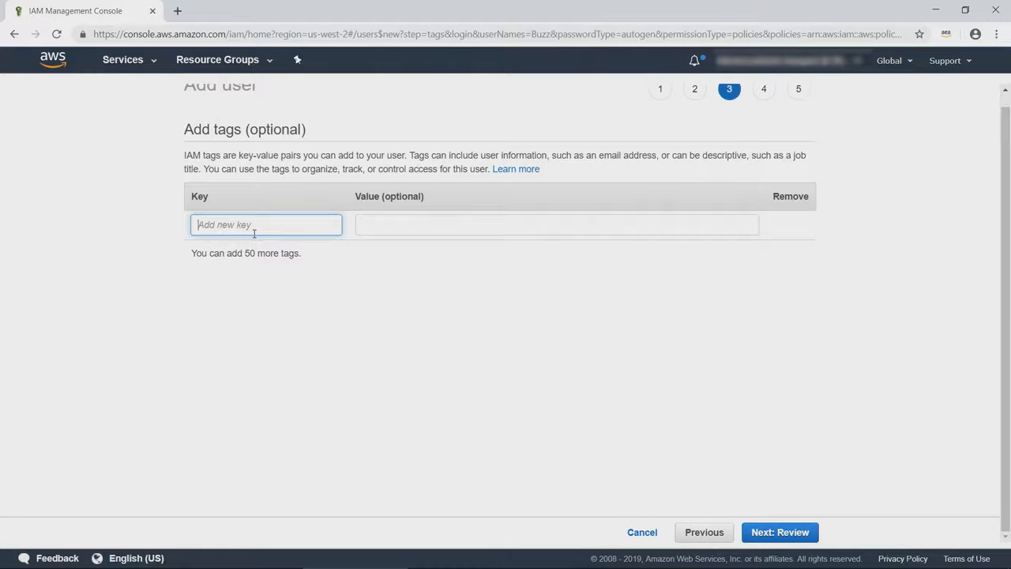
- Tag Buzz with key 'bee' and value 'Mars', then create the user after review
{"action": "type", "text": "bee"}
{"action": "key", "text": "Tab"}
{"action": "type", "text": "Mars"}
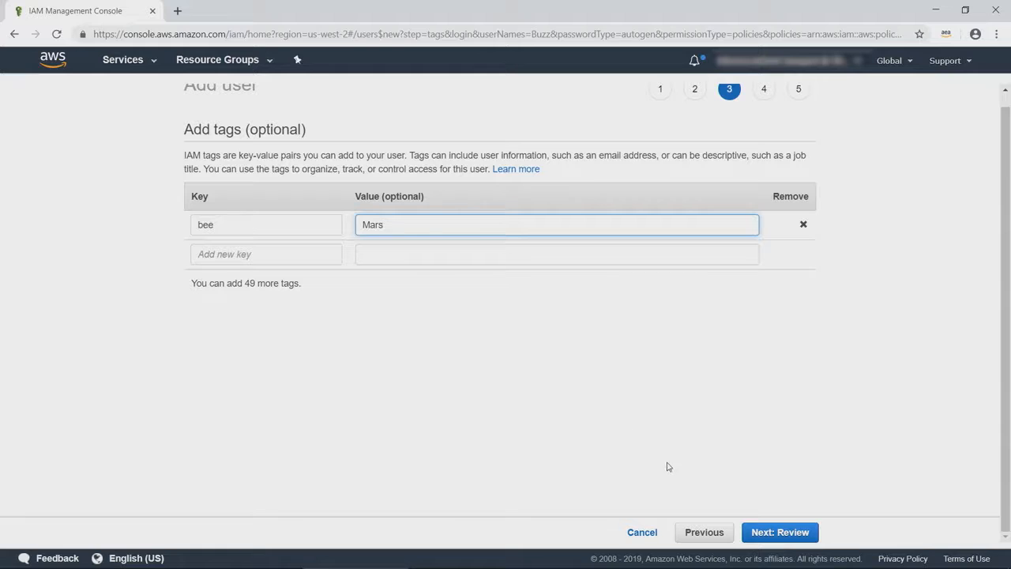
{"action": "left_click", "coordinate": [771, 532]}
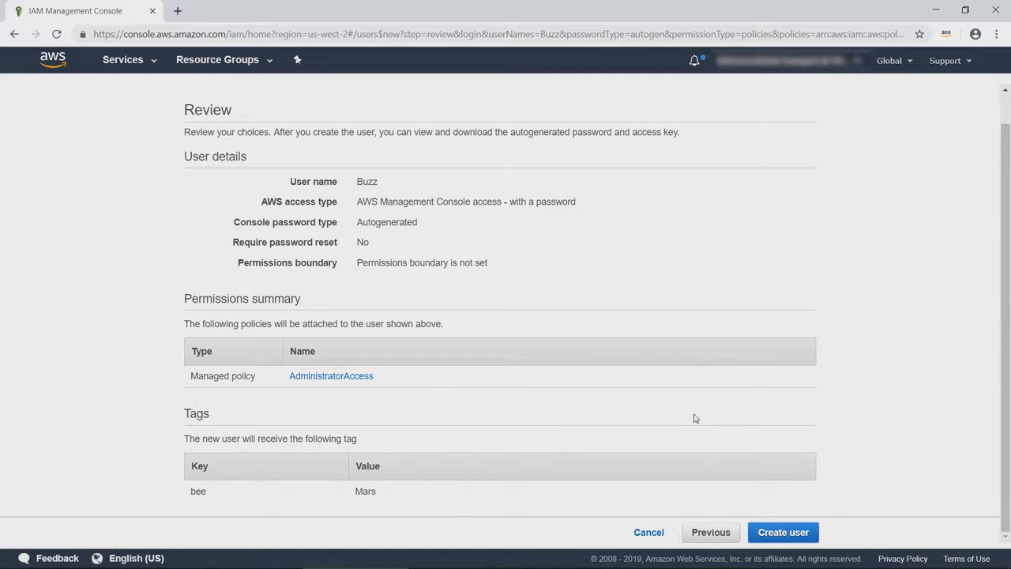
{"action": "left_click", "coordinate": [812, 534]}
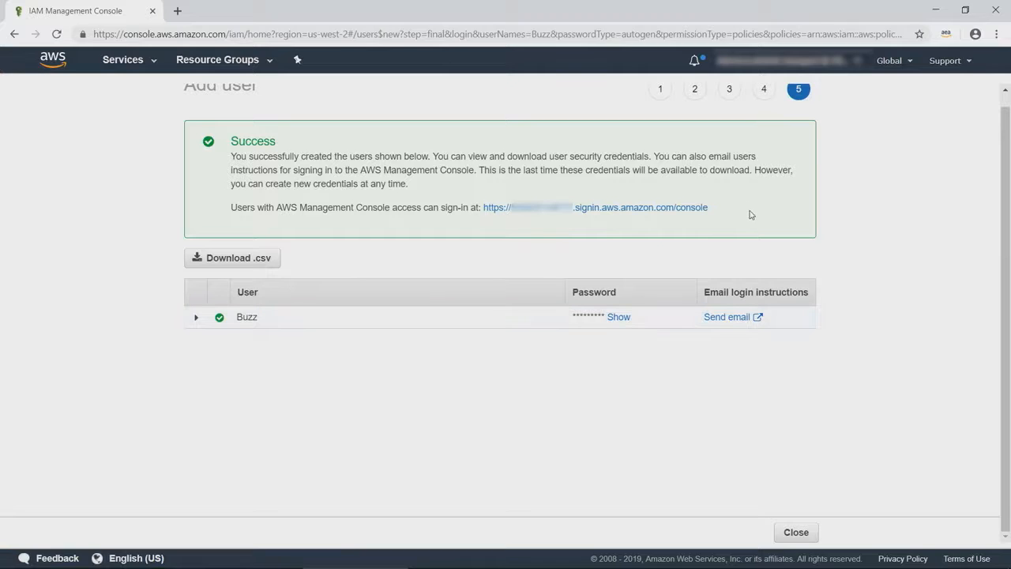
- Paste Buzz's console sign-in link and revealed password into the Notepad note
{"action": "left_click_drag", "start_coordinate": [750, 210], "coordinate": [484, 224]}
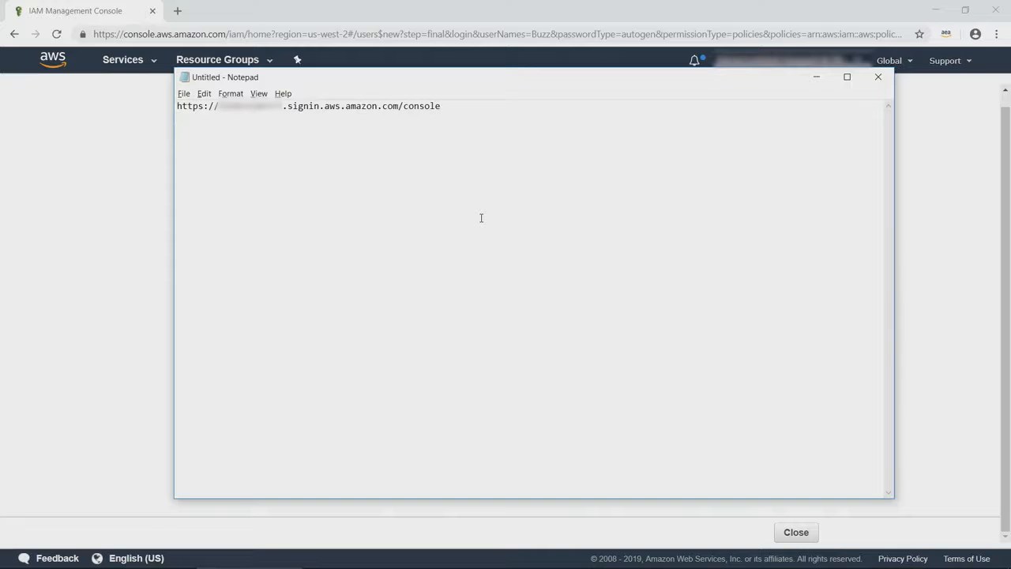
{"action": "key", "text": "ctrl+v"}
{"action": "key", "text": "alt+Tab"}
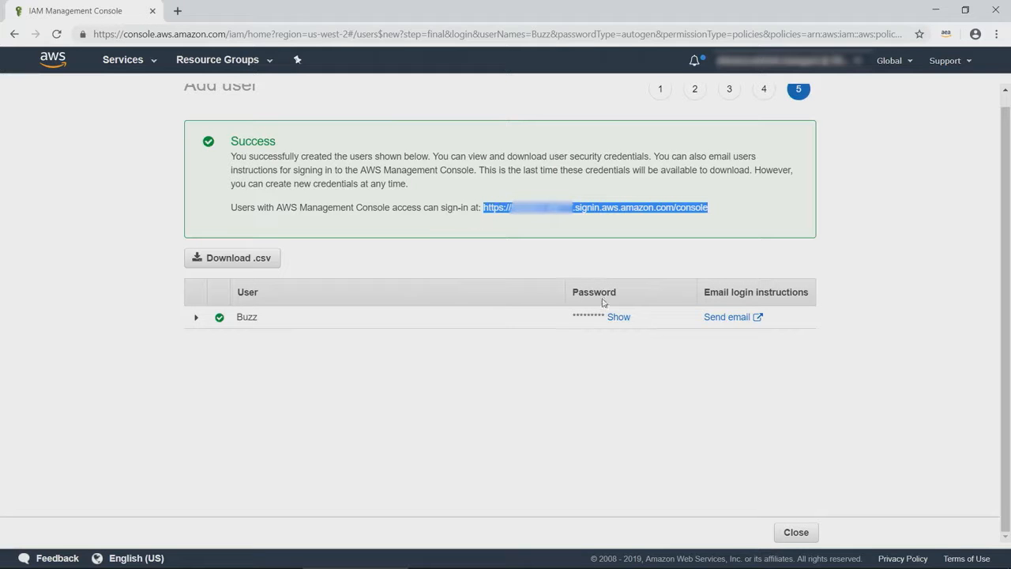
{"action": "left_click", "coordinate": [620, 322]}
{"action": "double_click", "coordinate": [620, 324]}
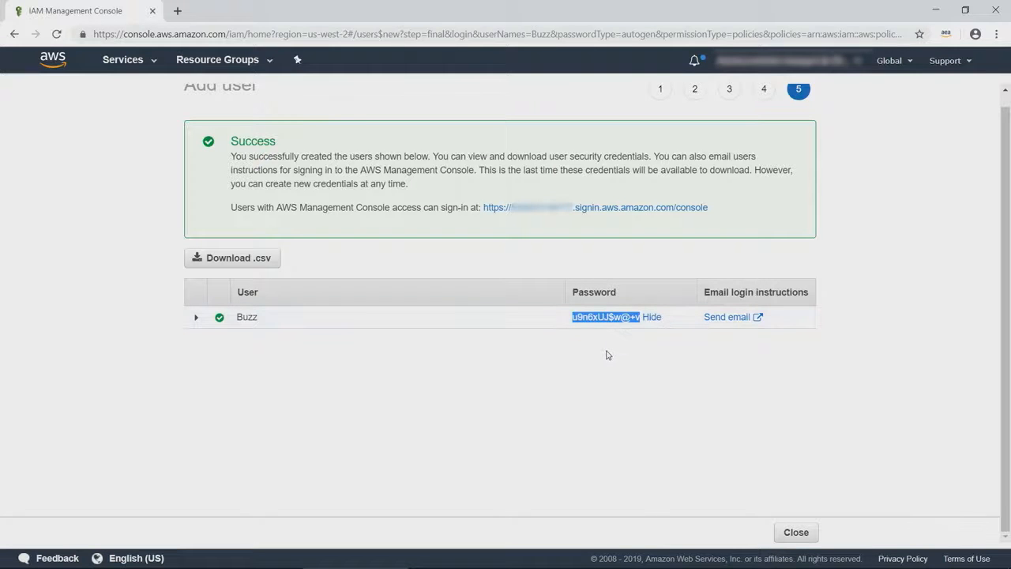
{"action": "key", "text": "alt+Tab"}
{"action": "key", "text": "Return"}
{"action": "key", "text": "ctrl+v"}
- Add the user name Buzz to the note and close the wizard
{"action": "type", "text": "Buzz"}
{"action": "key", "text": "alt+Tab"}
{"action": "left_click", "coordinate": [796, 533]}
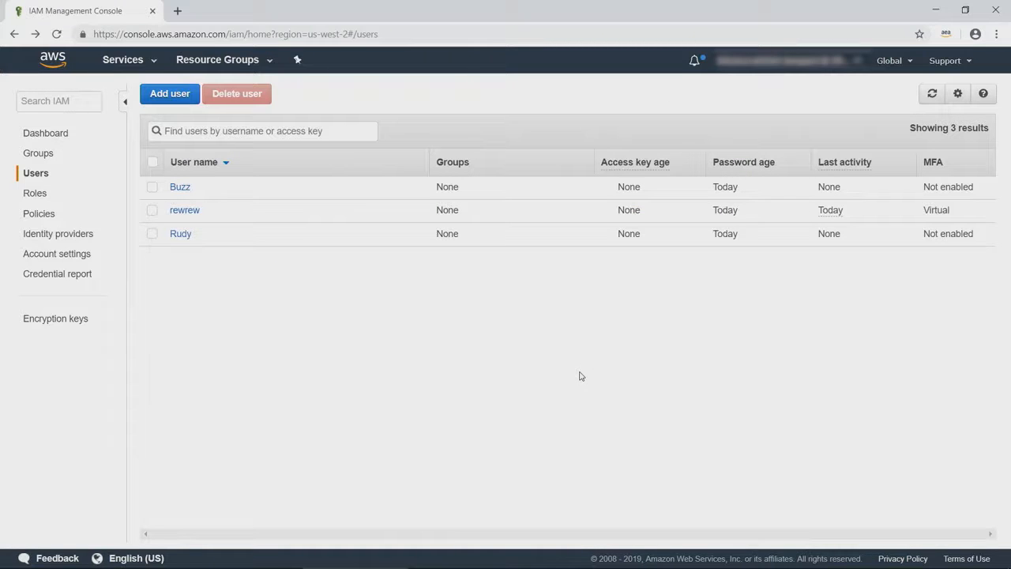
- Open Buzz's Security credentials and manage the assigned MFA device as a virtual MFA device
{"action": "left_click", "coordinate": [180, 188]}
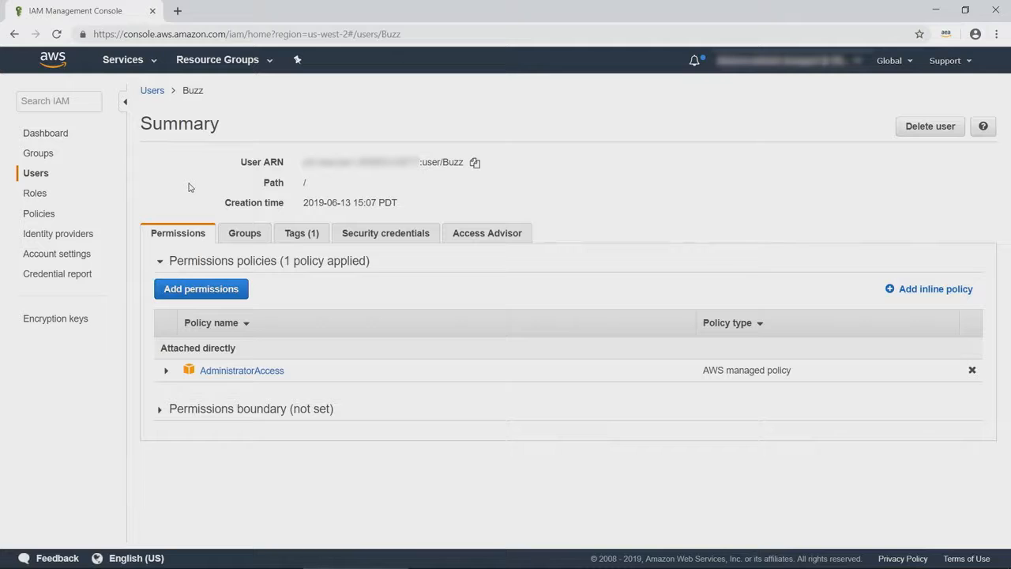
{"action": "left_click", "coordinate": [403, 235]}
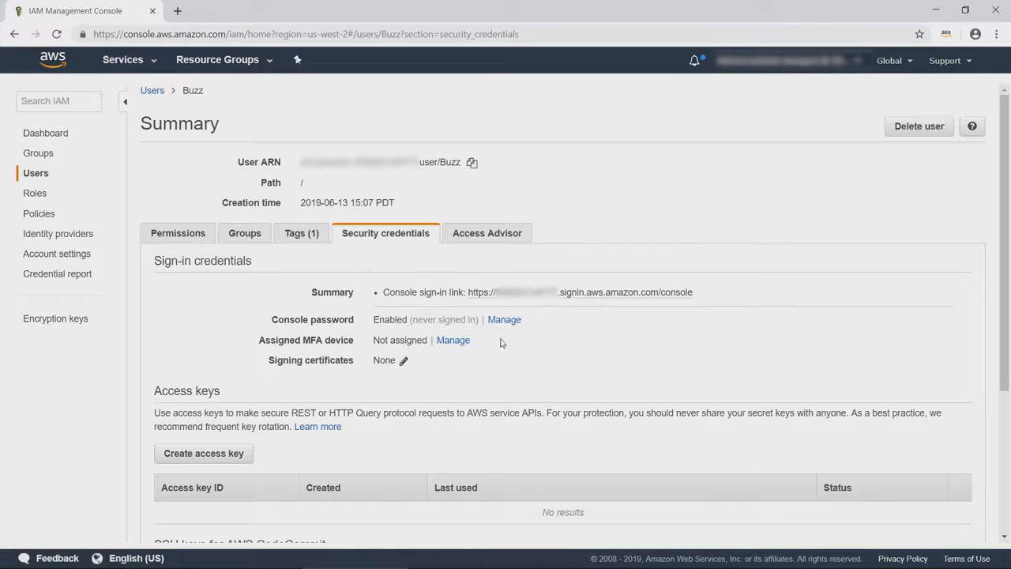
{"action": "left_click", "coordinate": [458, 343]}
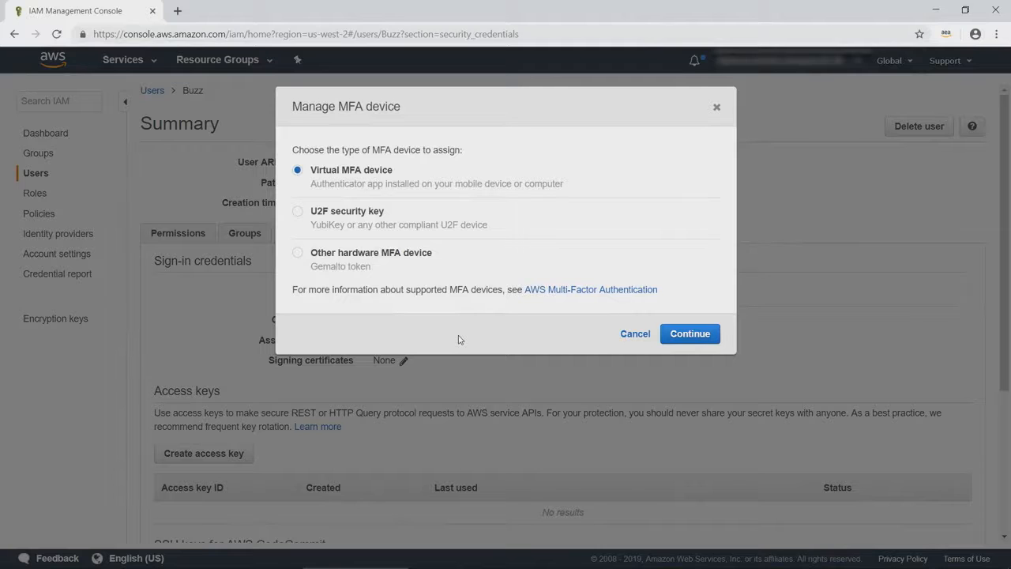
- Show the QR code, enter two consecutive authenticator codes, and assign the virtual MFA device
{"action": "left_click", "coordinate": [695, 335]}
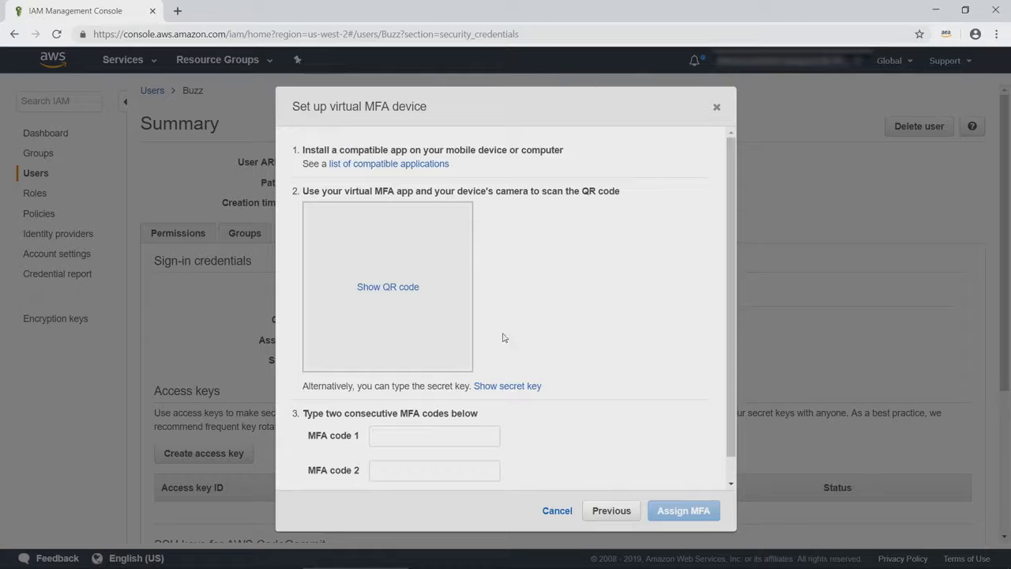
{"action": "left_click", "coordinate": [418, 289]}
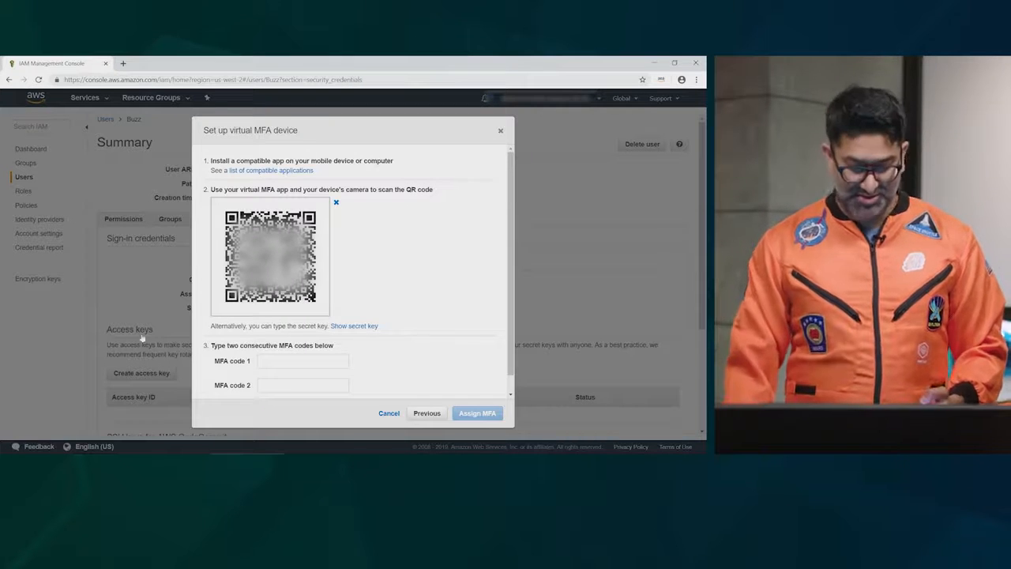
{"action": "left_click", "coordinate": [271, 357]}
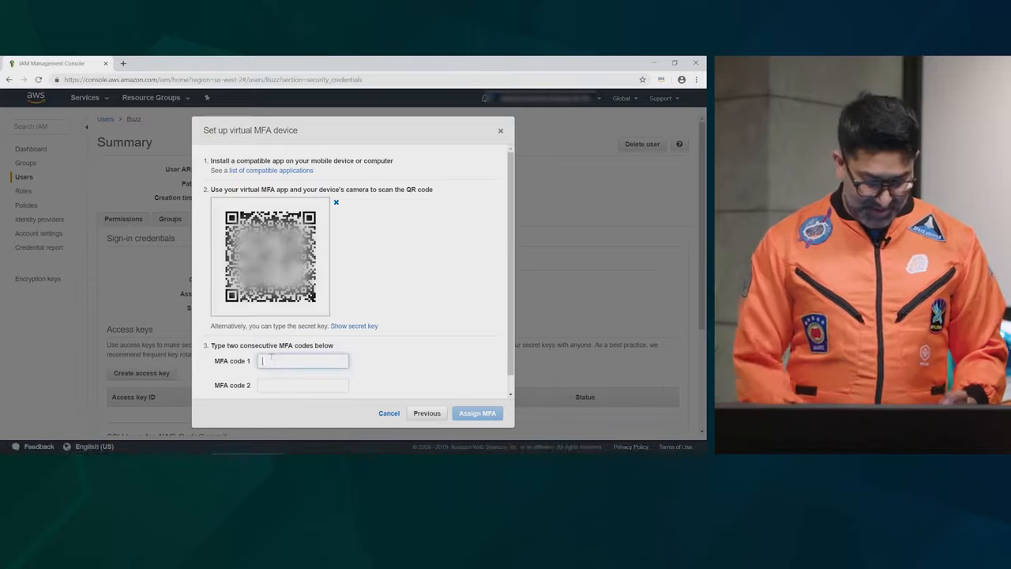
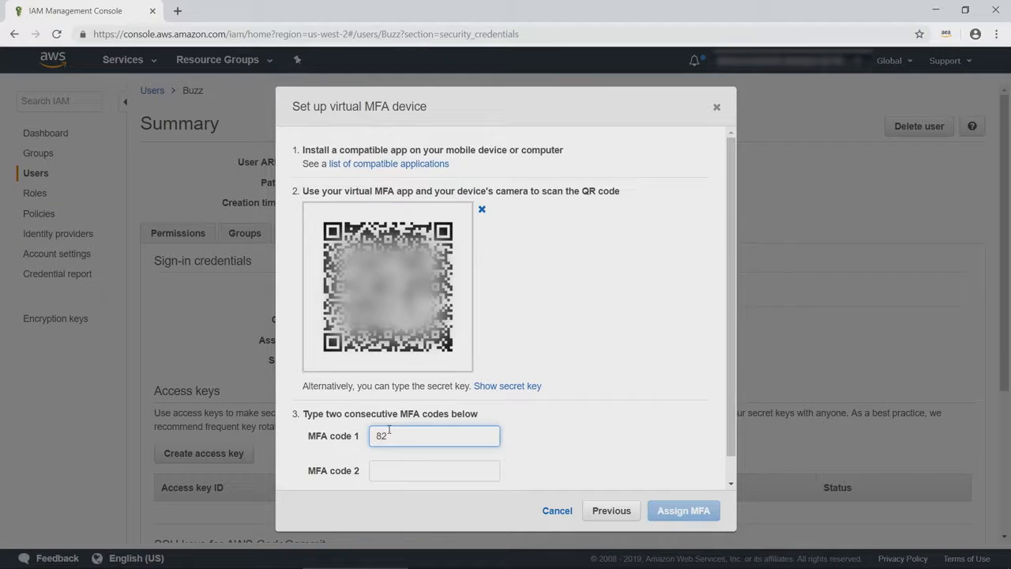
{"action": "left_click", "coordinate": [393, 472]}
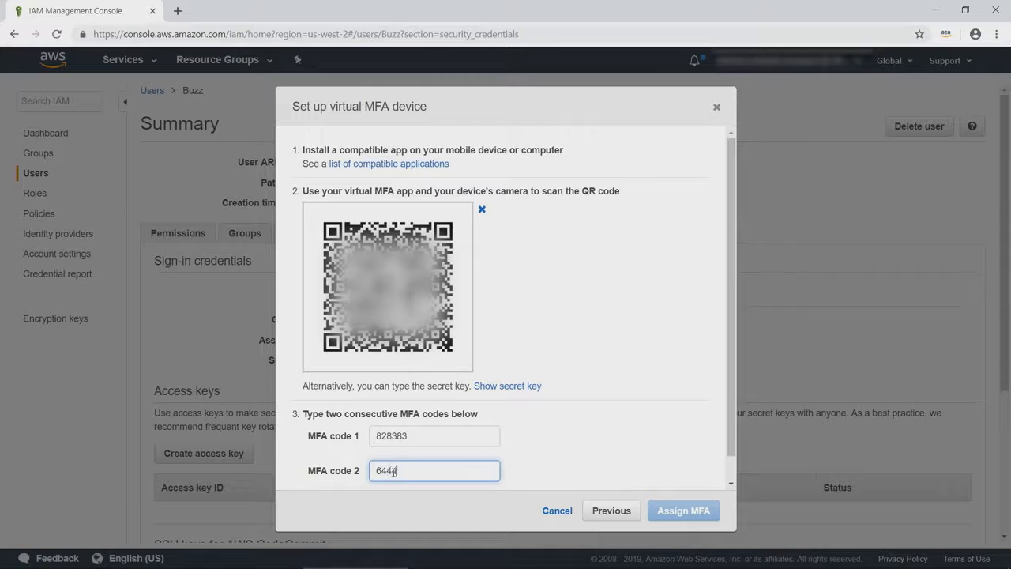
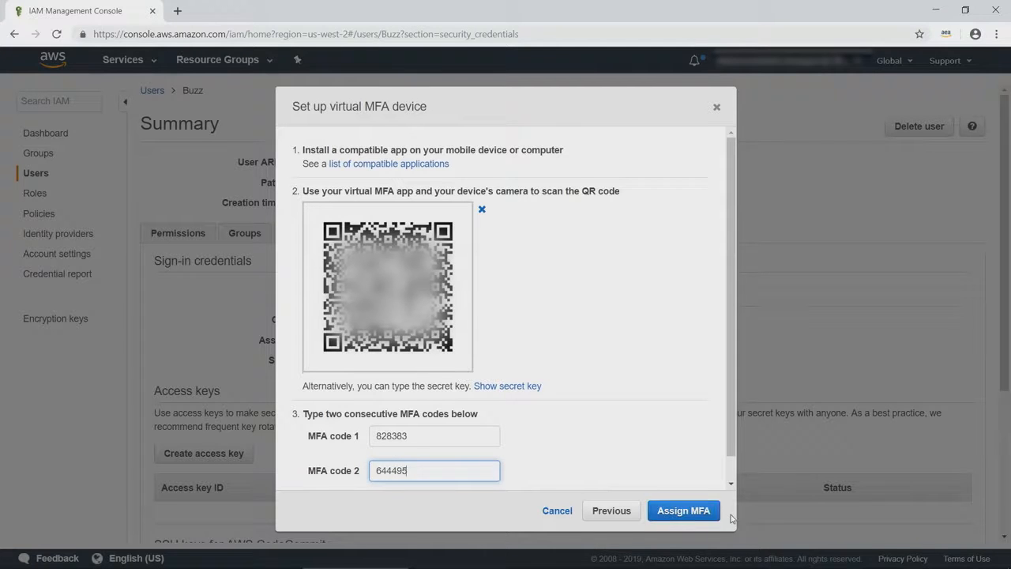
{"action": "left_click", "coordinate": [695, 520]}
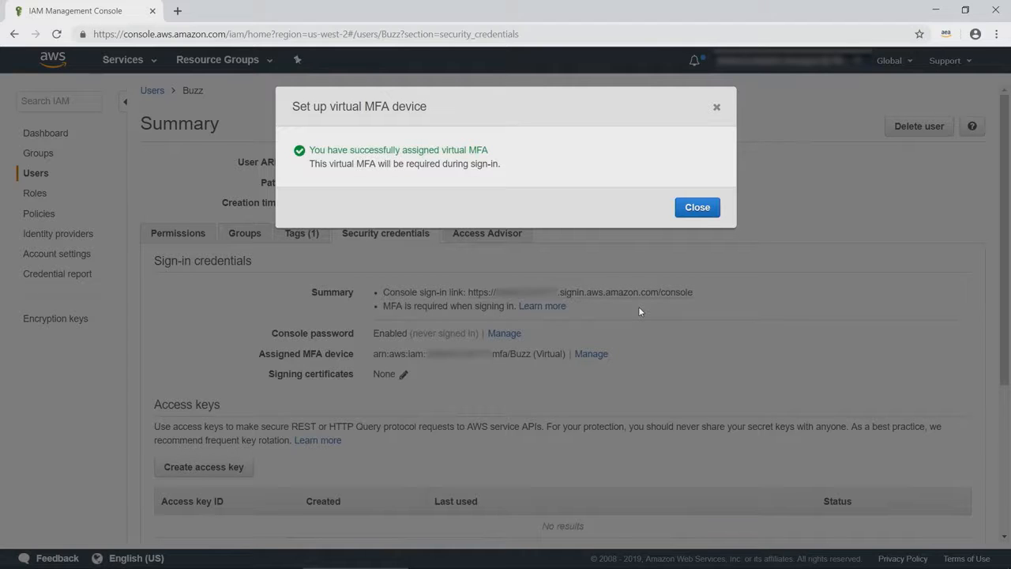
- Dismiss the MFA success message and sign out of the console
{"action": "left_click", "coordinate": [696, 206]}
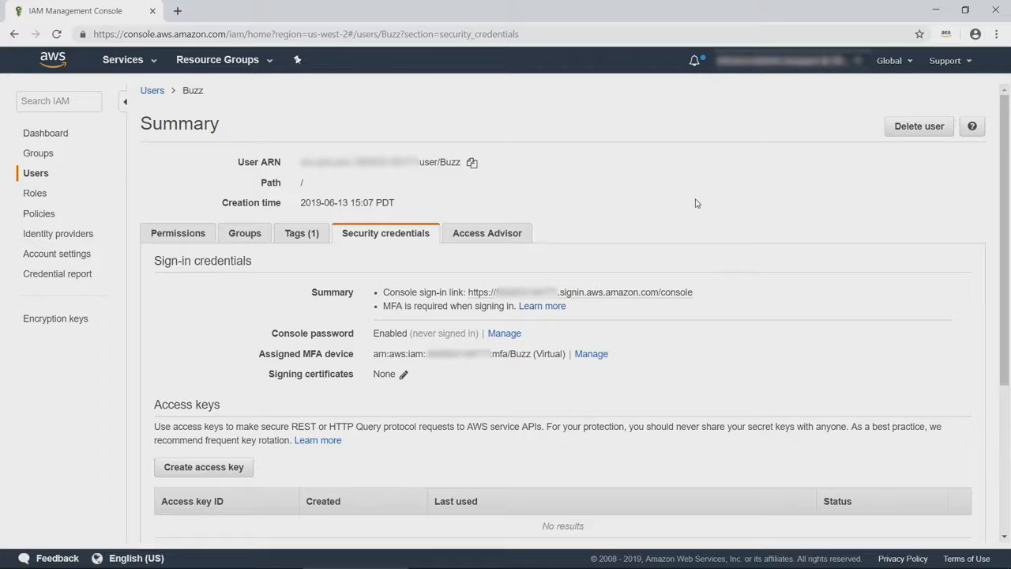
{"action": "left_click", "coordinate": [858, 61]}
{"action": "left_click", "coordinate": [787, 258]}
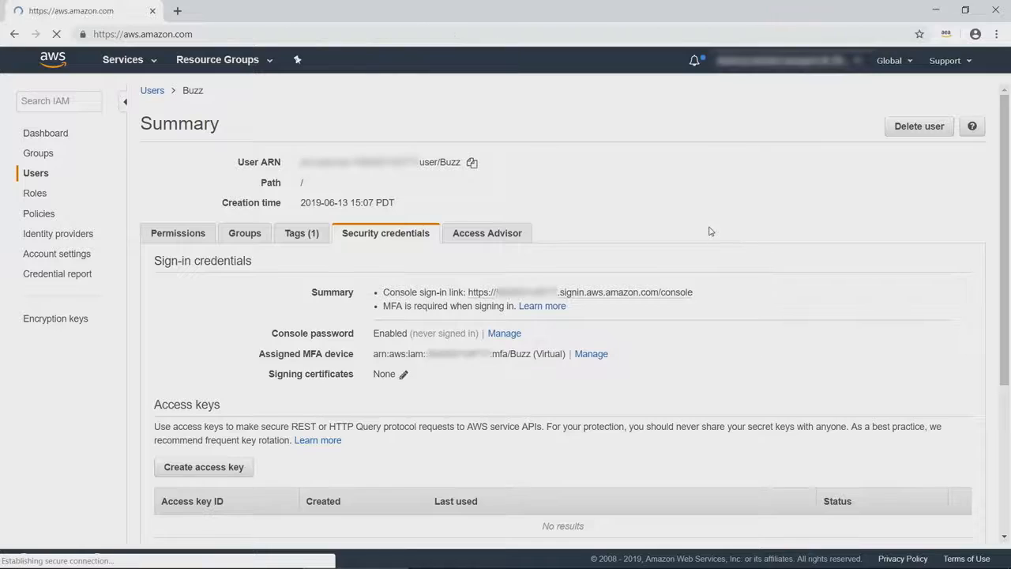
- Load the account's IAM sign-in page using the sign-in URL saved in Notepad
{"action": "key", "text": "alt+Tab"}
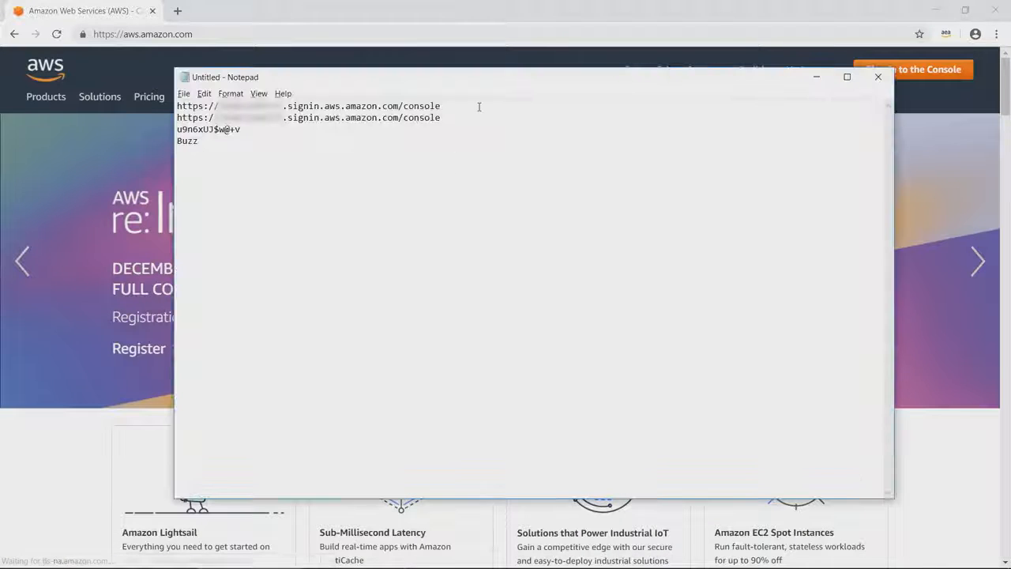
{"action": "left_click", "coordinate": [479, 107]}
{"action": "key", "text": "shift+Home"}
{"action": "key", "text": "alt+Tab"}
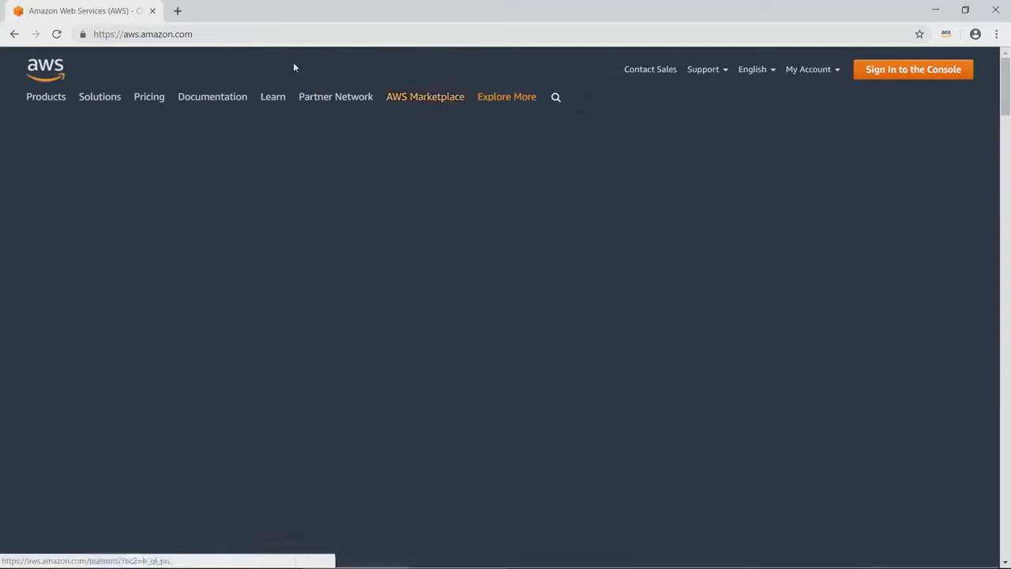
{"action": "left_click", "coordinate": [287, 38]}
{"action": "key", "text": "ctrl+v"}
{"action": "key", "text": "Return"}
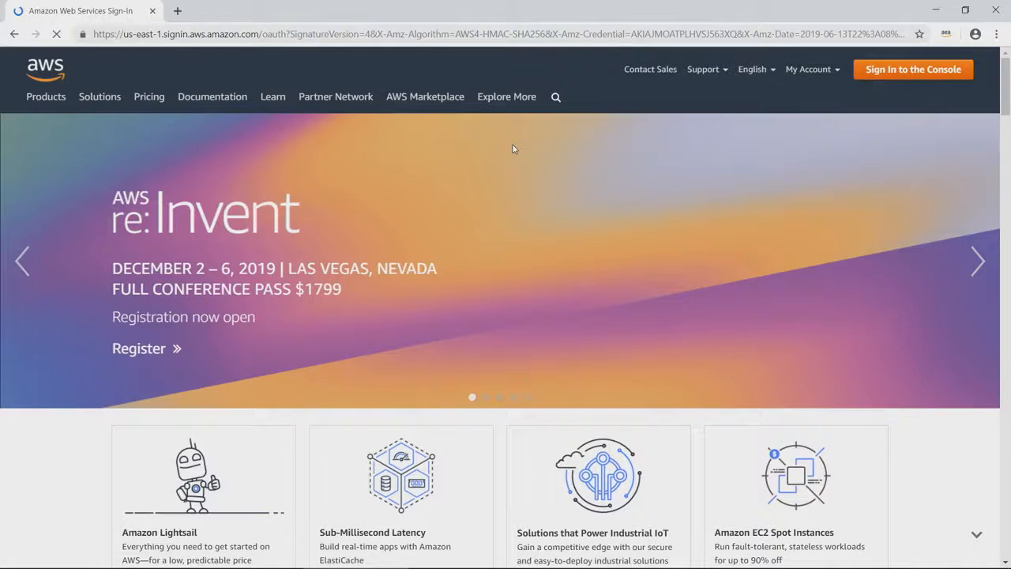
- Enter IAM user name Buzz and paste the saved password from Notepad
{"action": "key", "text": "alt+Tab"}
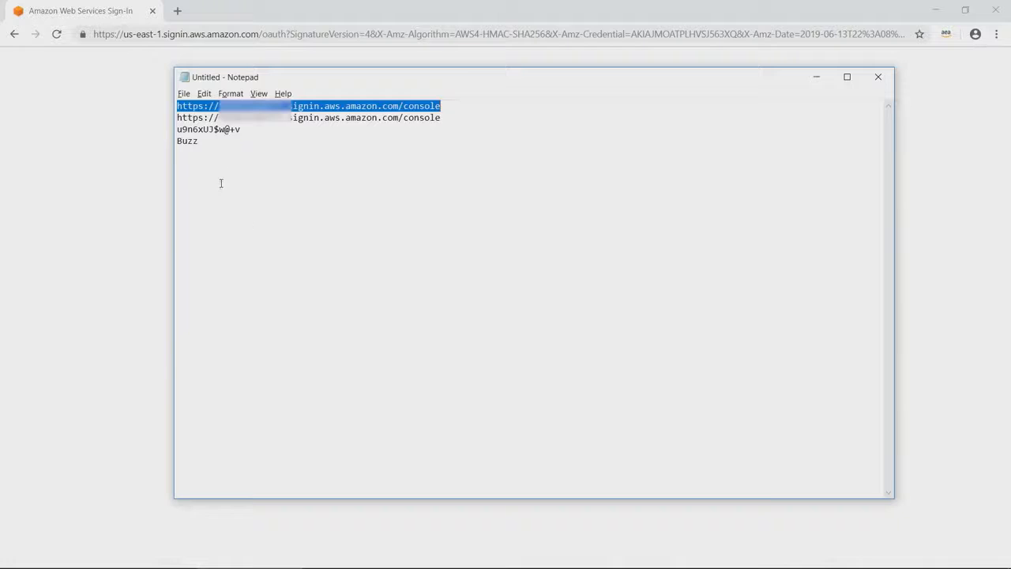
{"action": "key", "text": "alt+Tab"}
{"action": "type", "text": "Bu"}
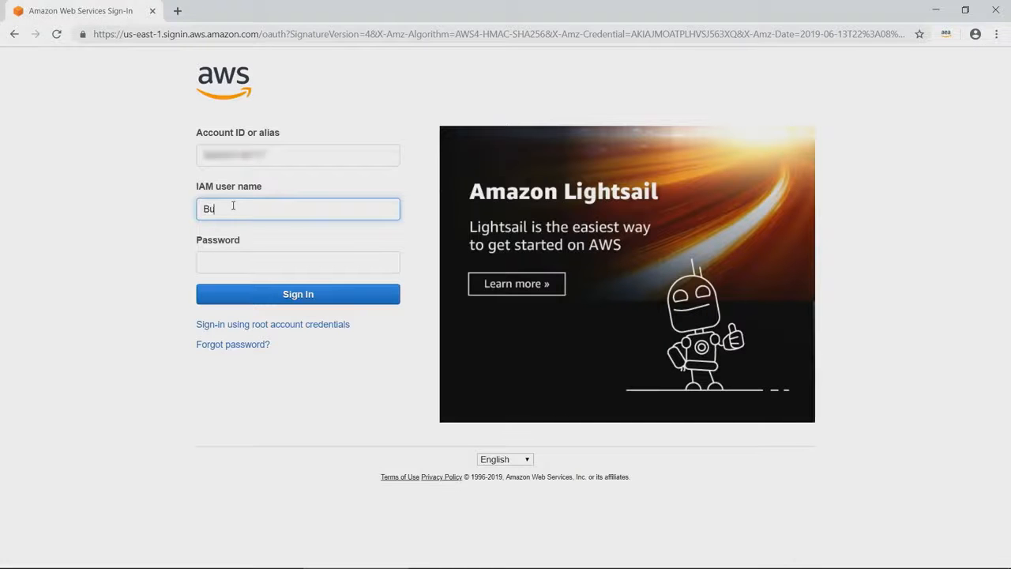
{"action": "type", "text": "zz"}
{"action": "key", "text": "alt+Tab"}
{"action": "left_click_drag", "start_coordinate": [254, 129], "coordinate": [167, 129]}
{"action": "key", "text": "ctrl+c"}
{"action": "key", "text": "alt+Tab"}
{"action": "left_click", "coordinate": [285, 260]}
{"action": "key", "text": "ctrl+v"}
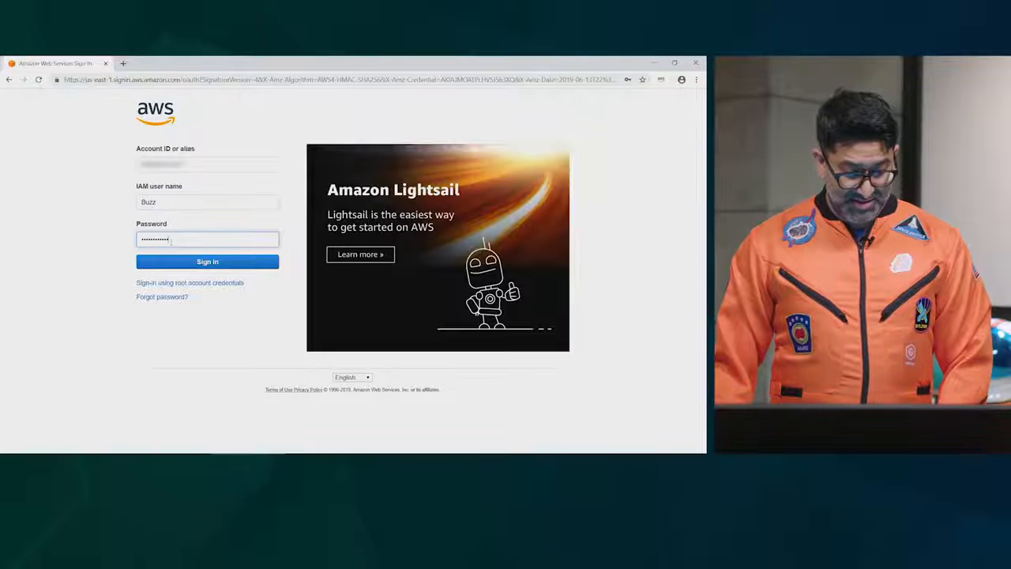
- Sign in and submit the MFA code from the authenticator app
{"action": "left_click", "coordinate": [198, 263]}
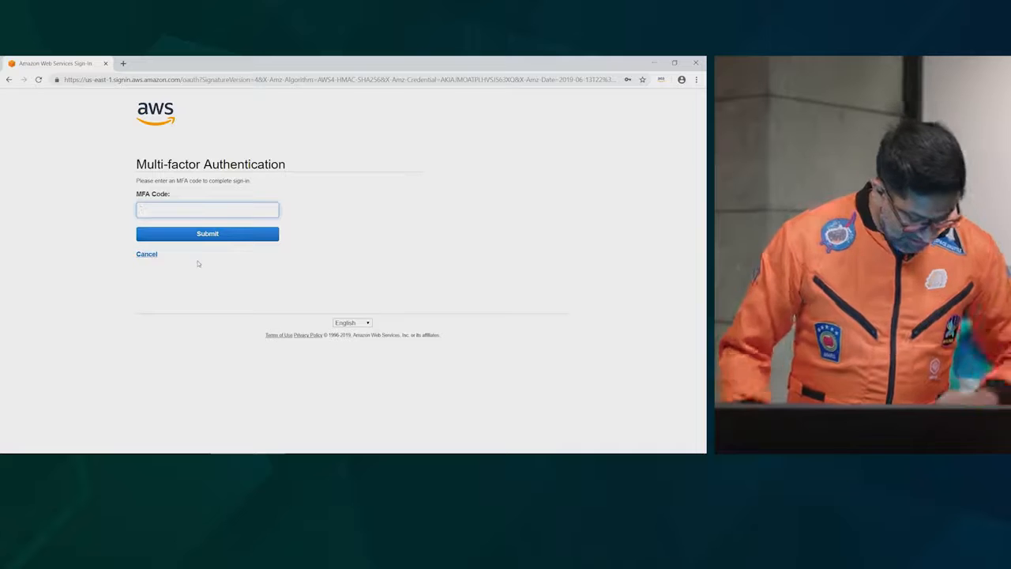
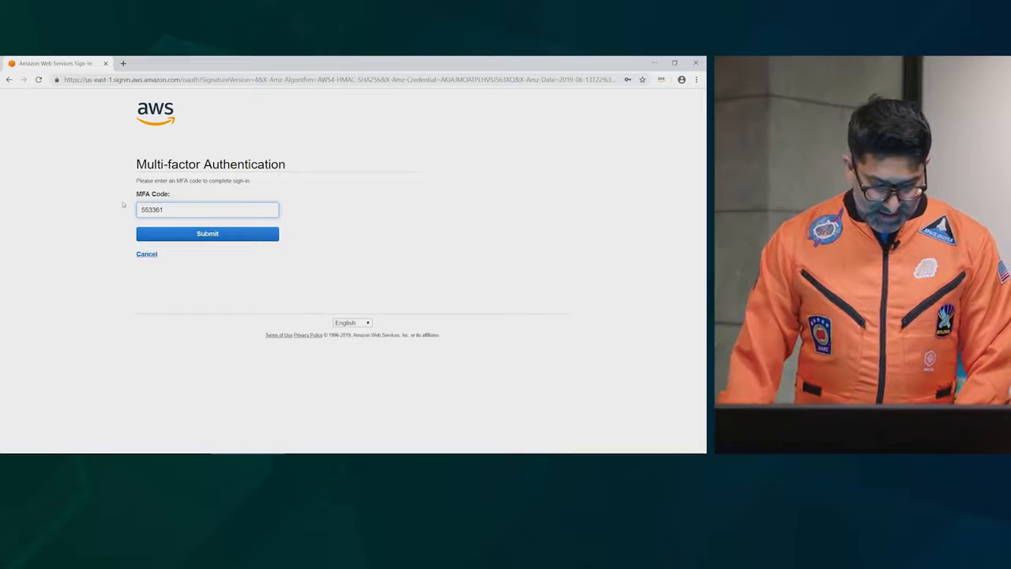
{"action": "left_click", "coordinate": [201, 234]}
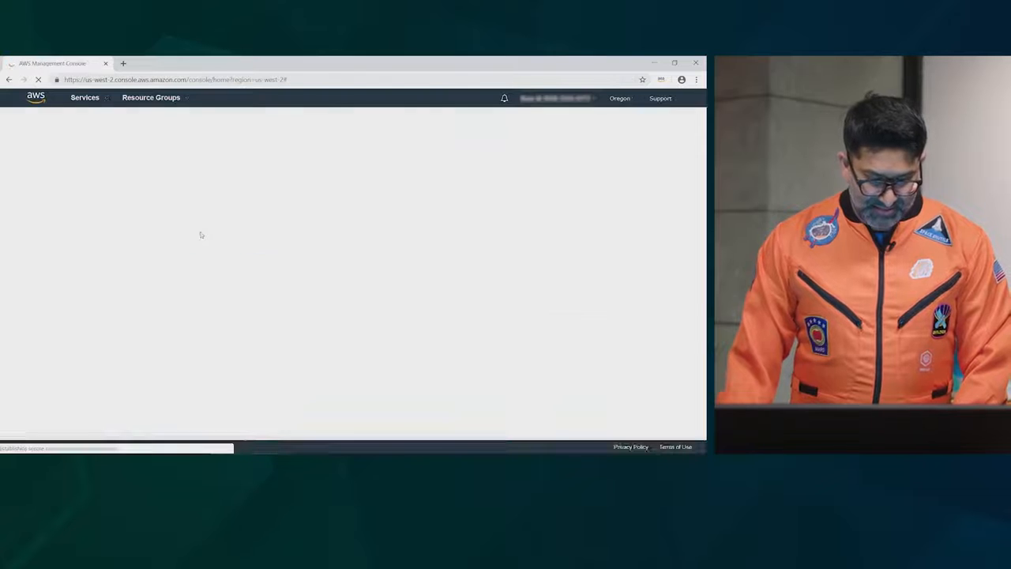